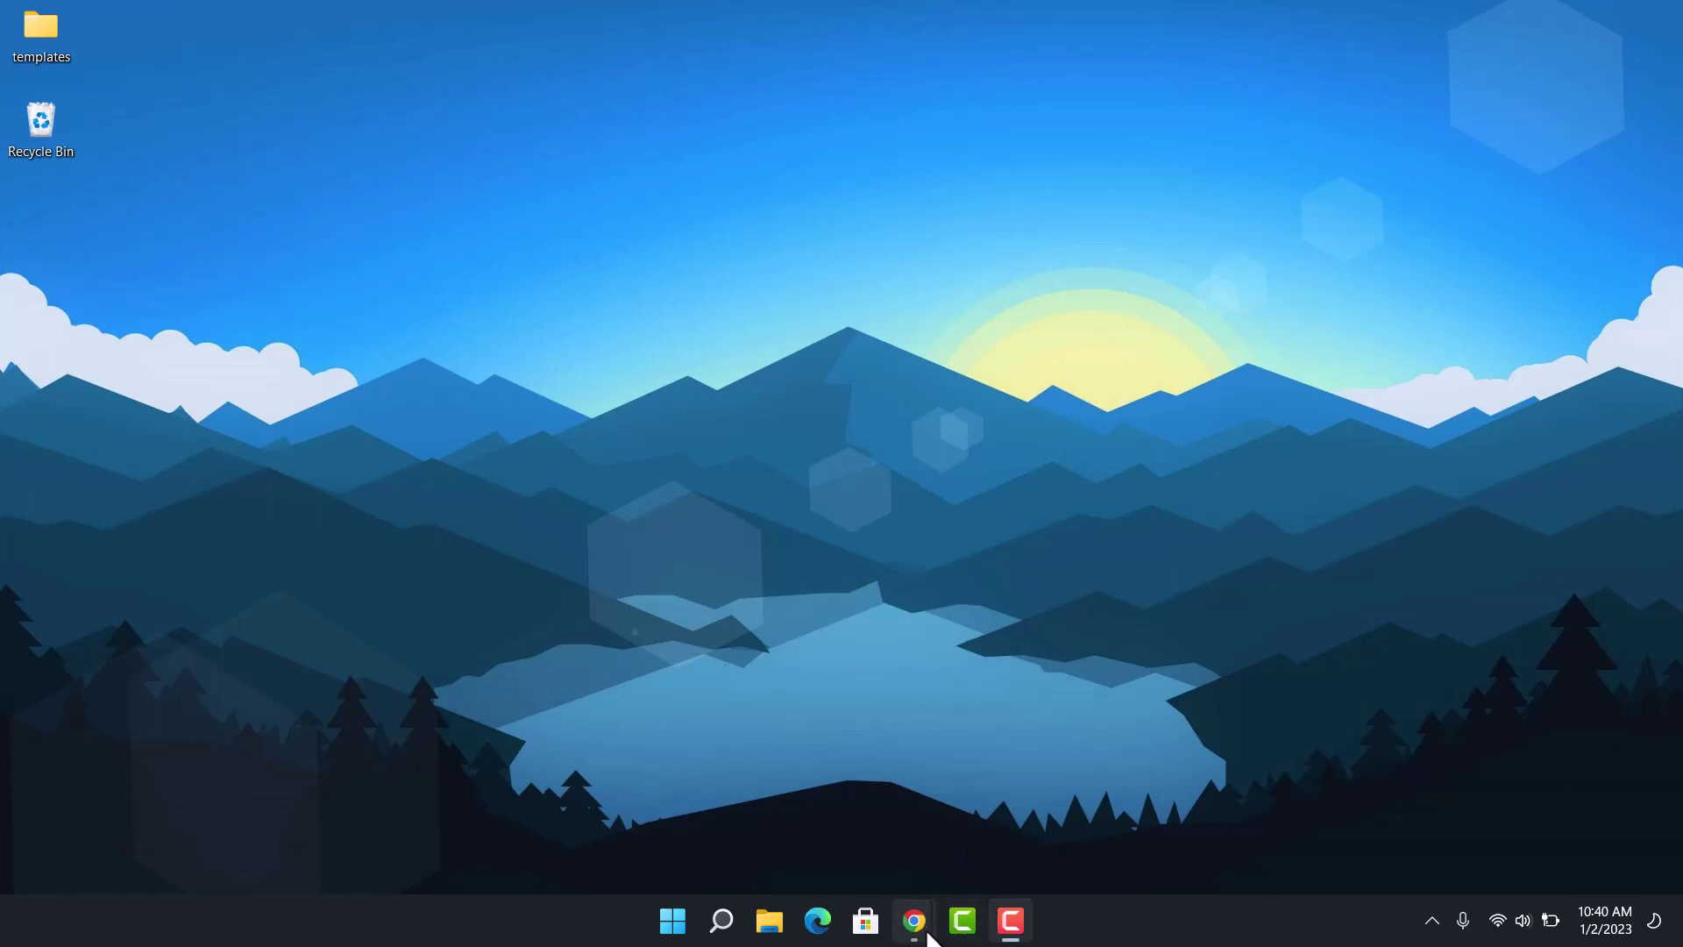
mouse_move(915, 920)
left_click(969, 855)
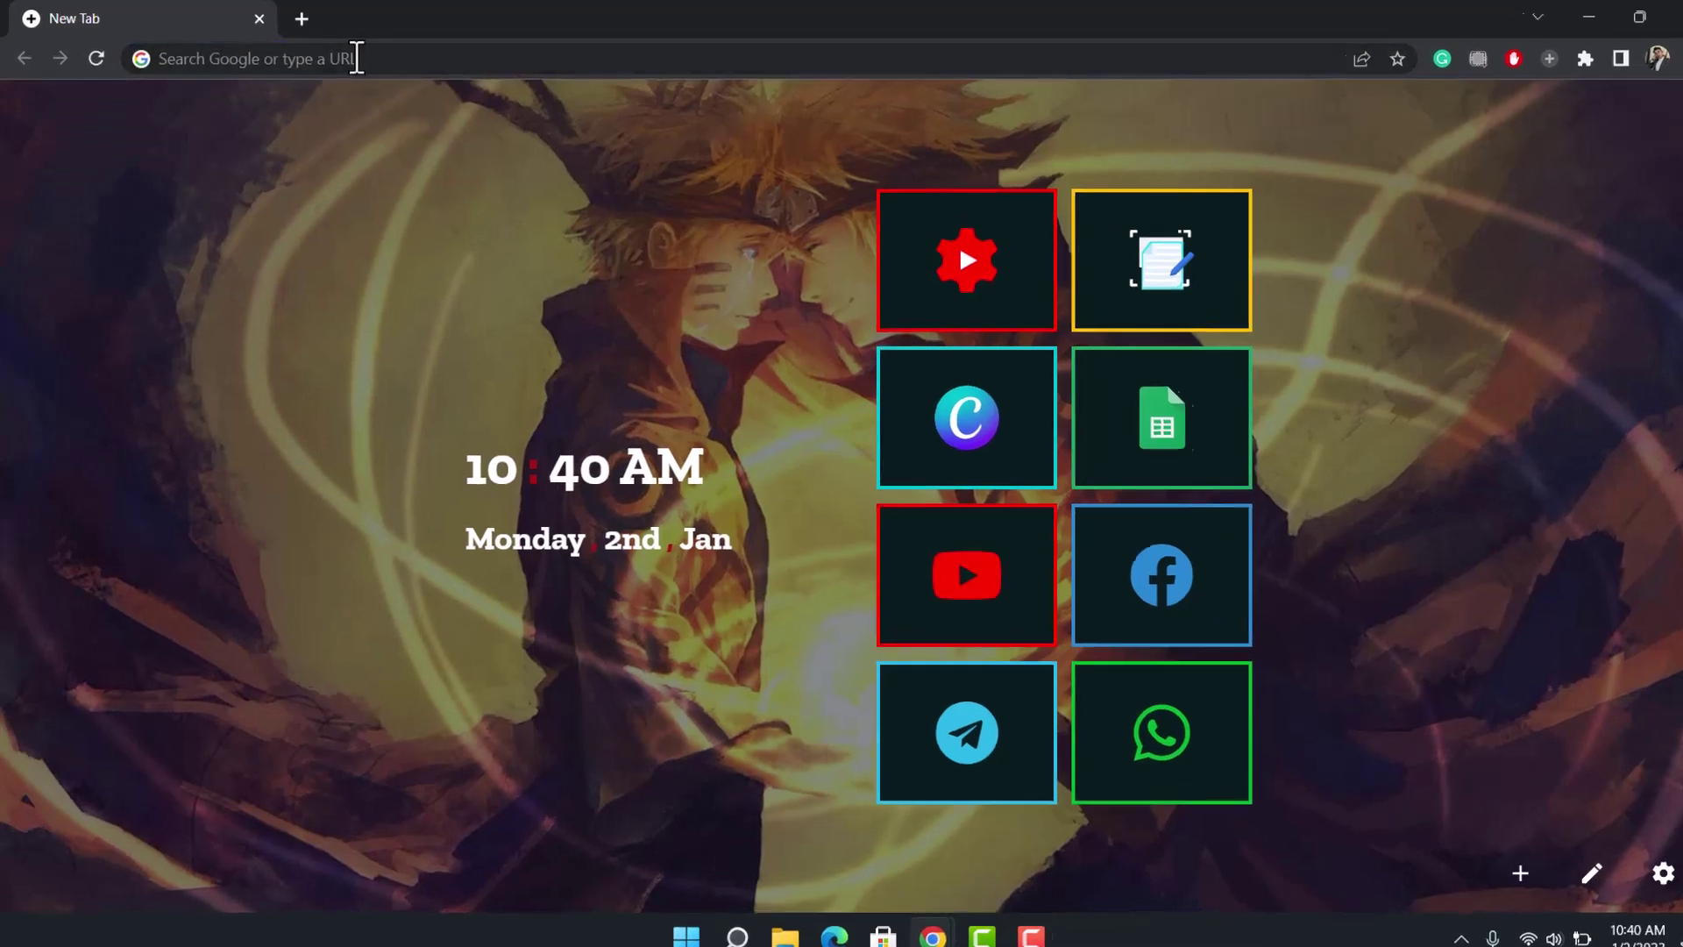
left_click(345, 57)
right_click(349, 56)
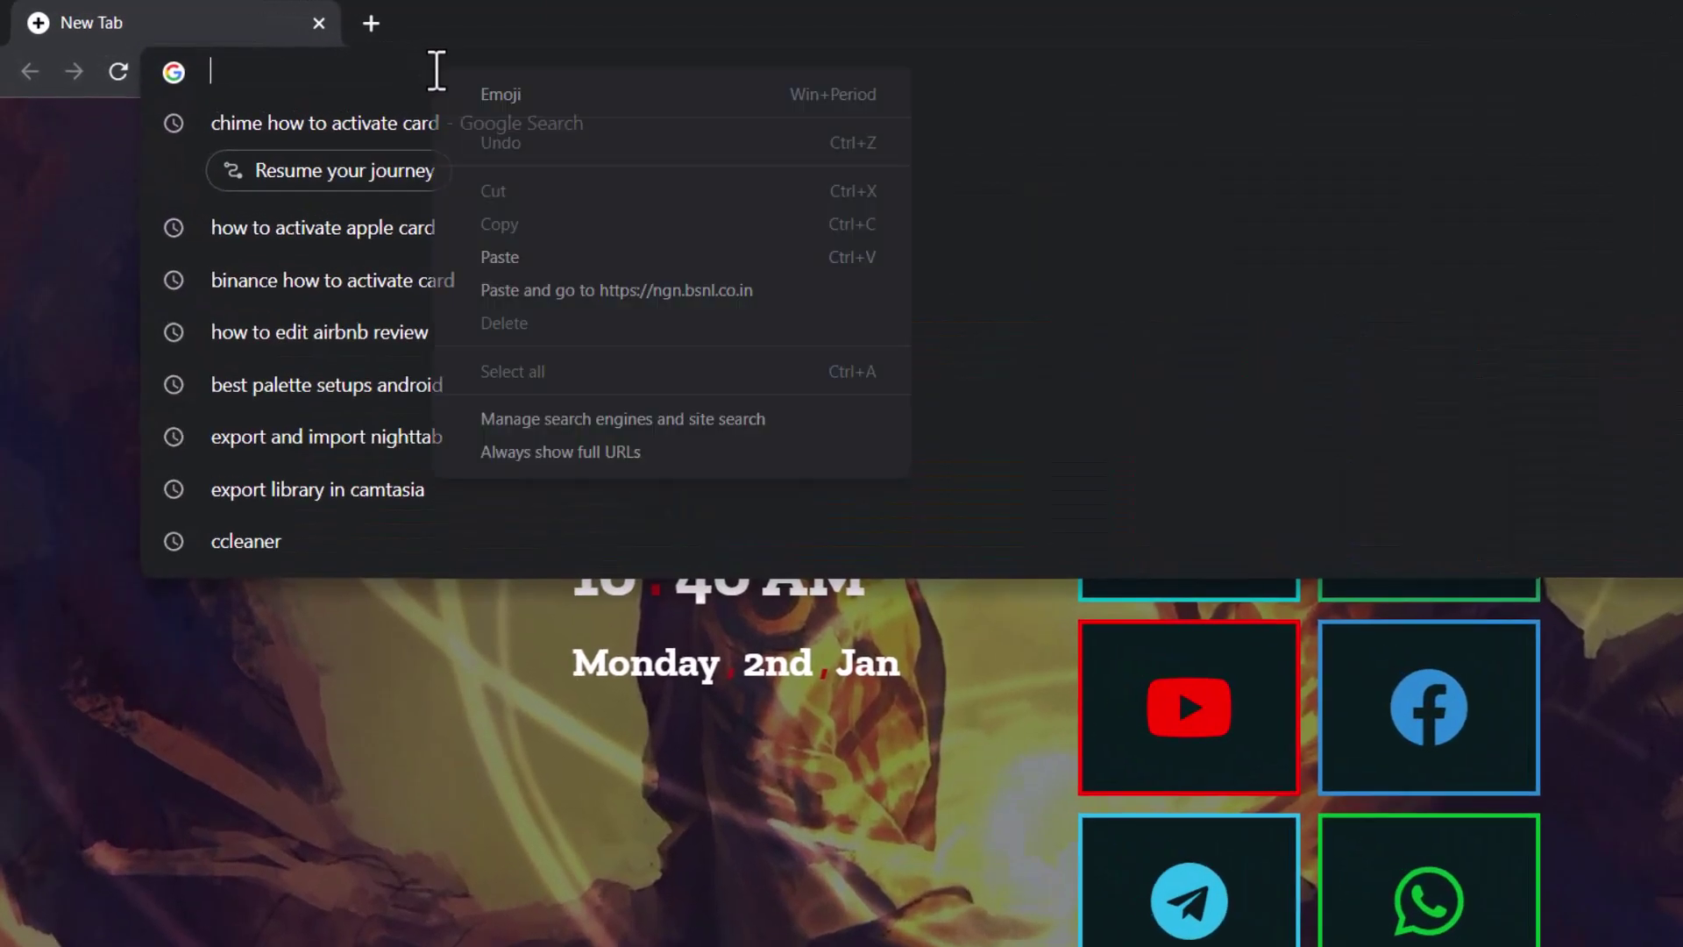
left_click(481, 256)
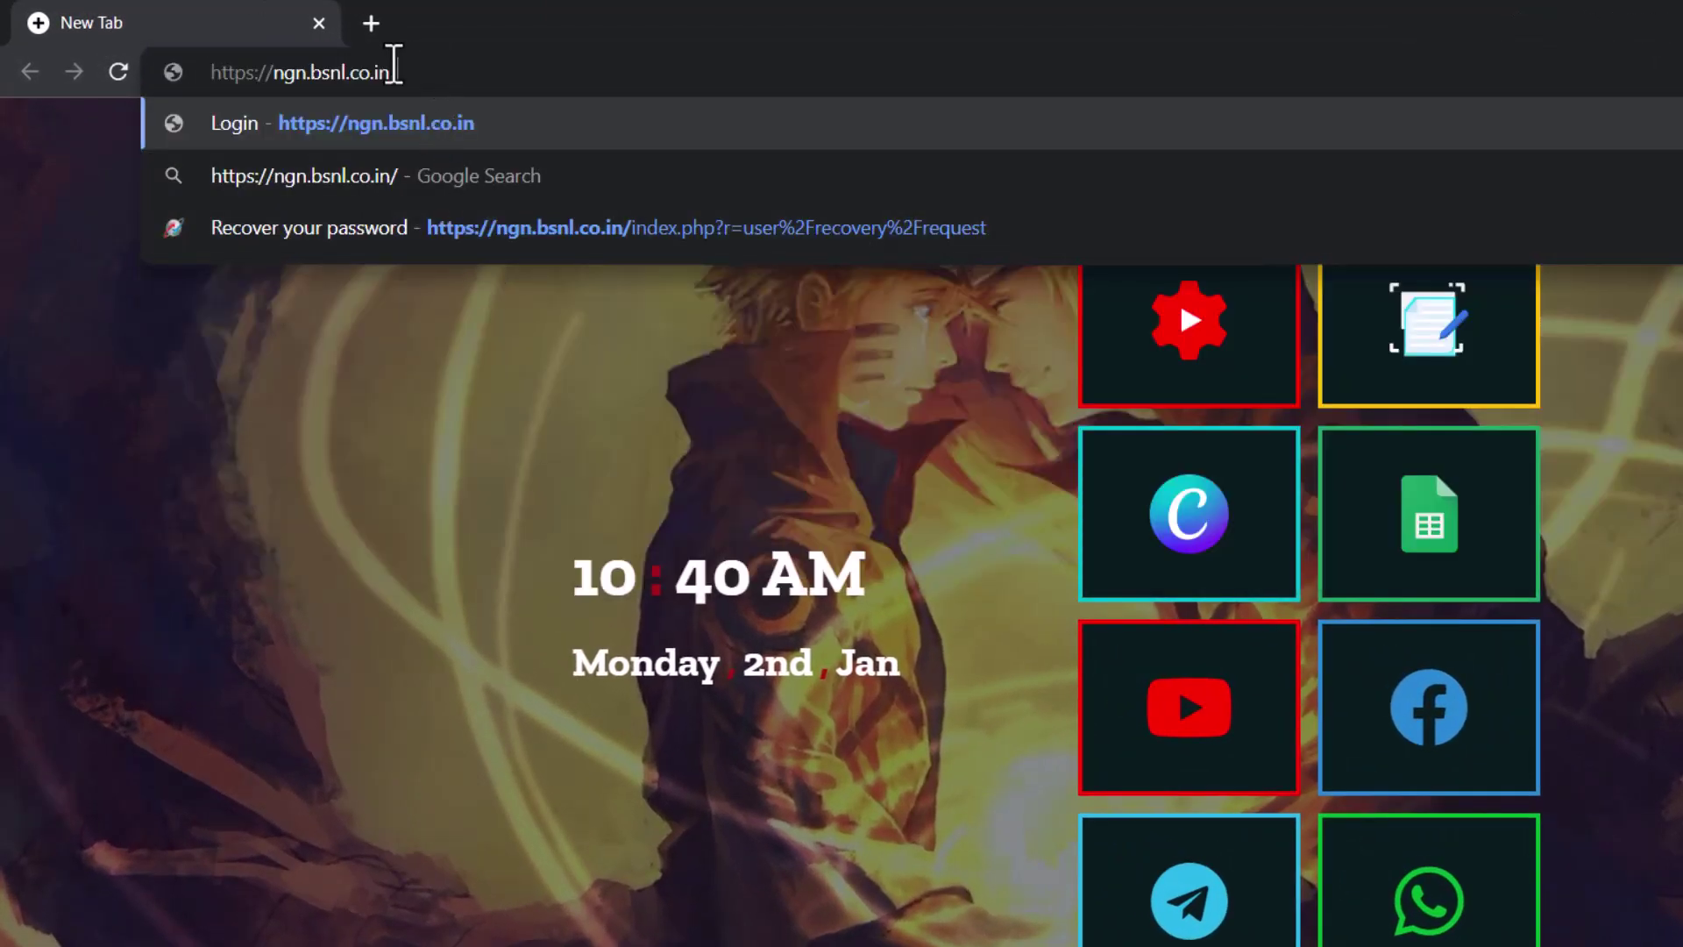
mouse_move(394, 73)
left_mouse_down()
mouse_move(358, 72)
mouse_move(432, 75)
left_mouse_up()
key("Return")
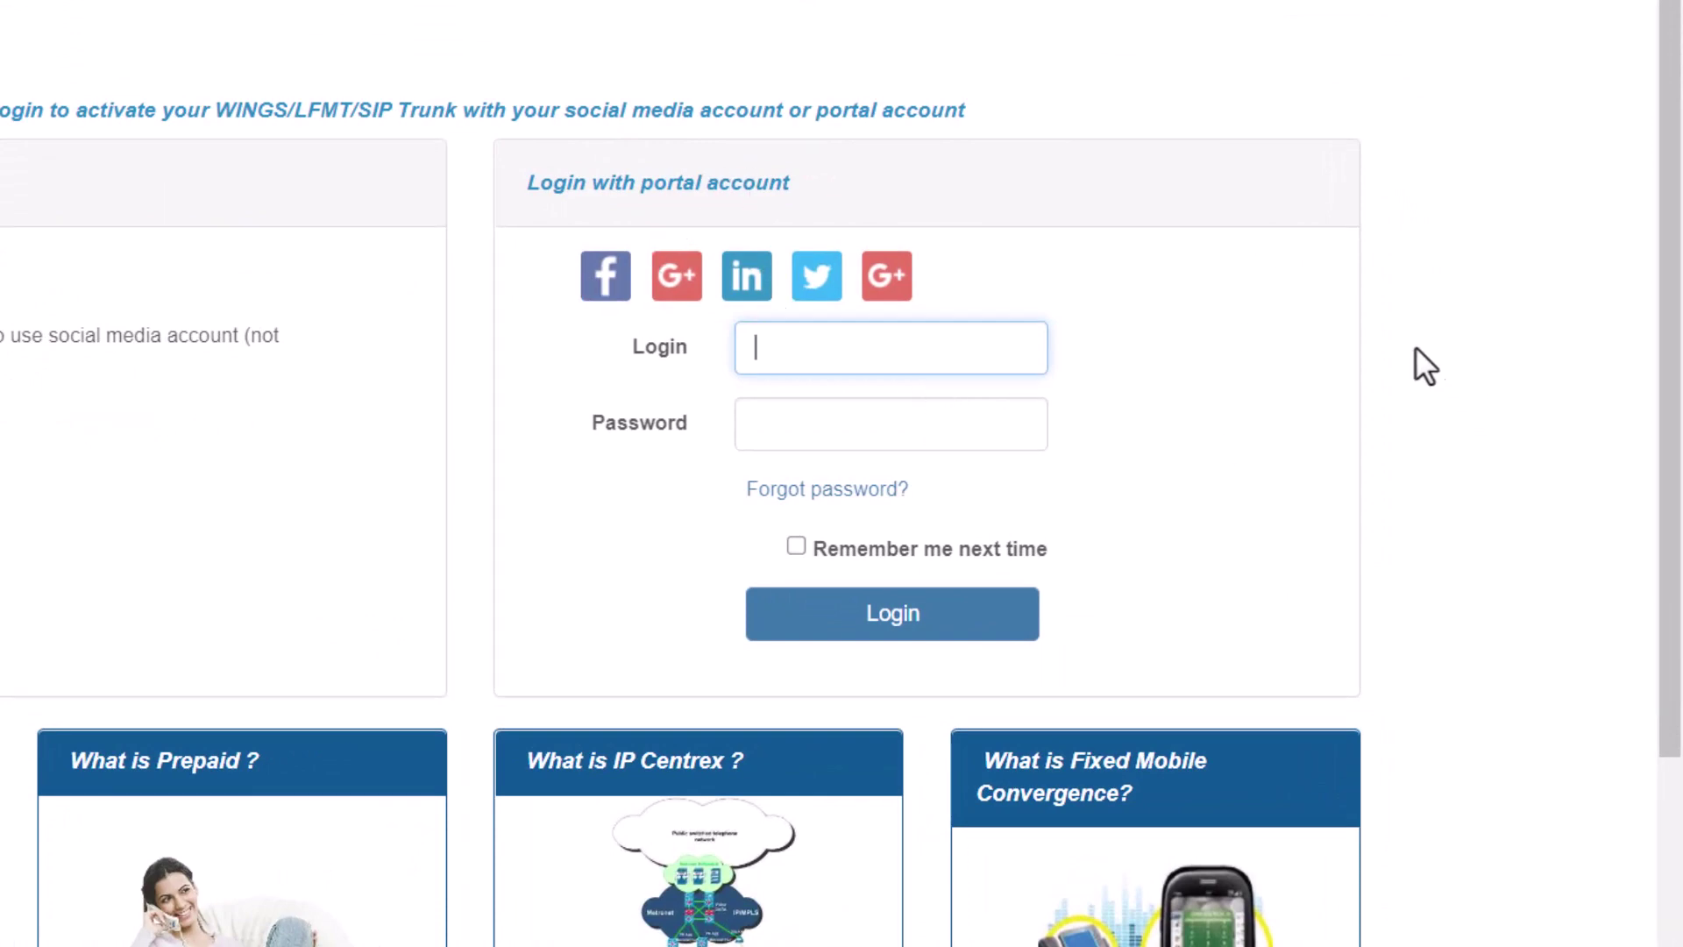
- Follow the 'Forgot password?' link below the Password field to the password recovery page
left_click(829, 497)
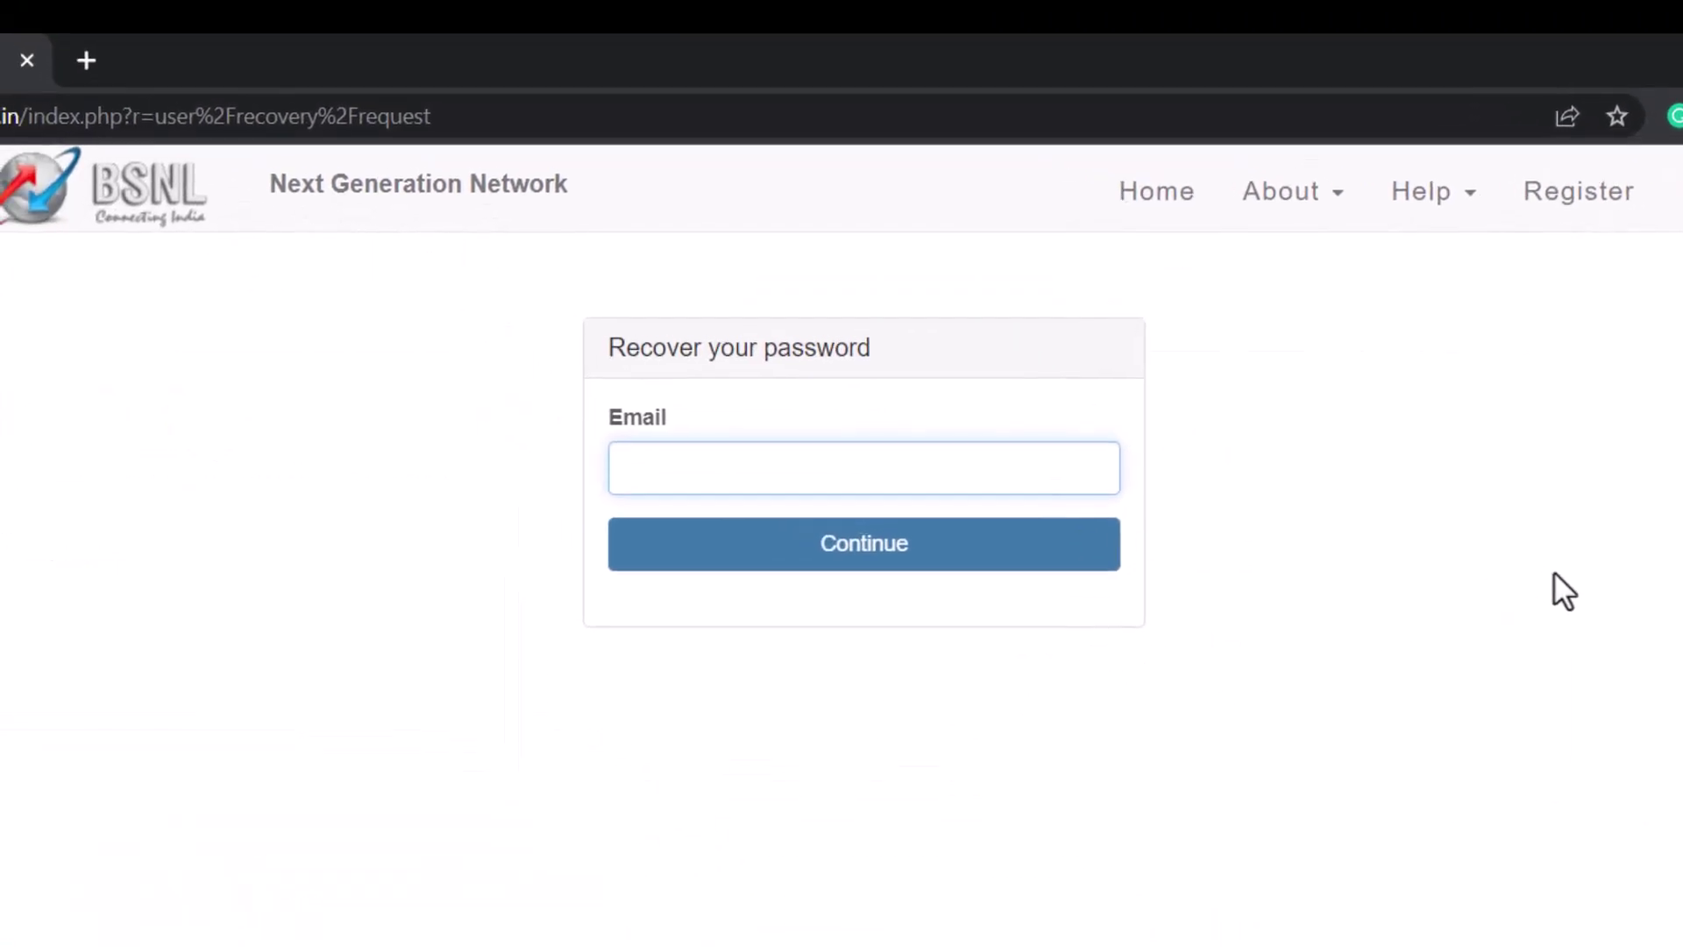